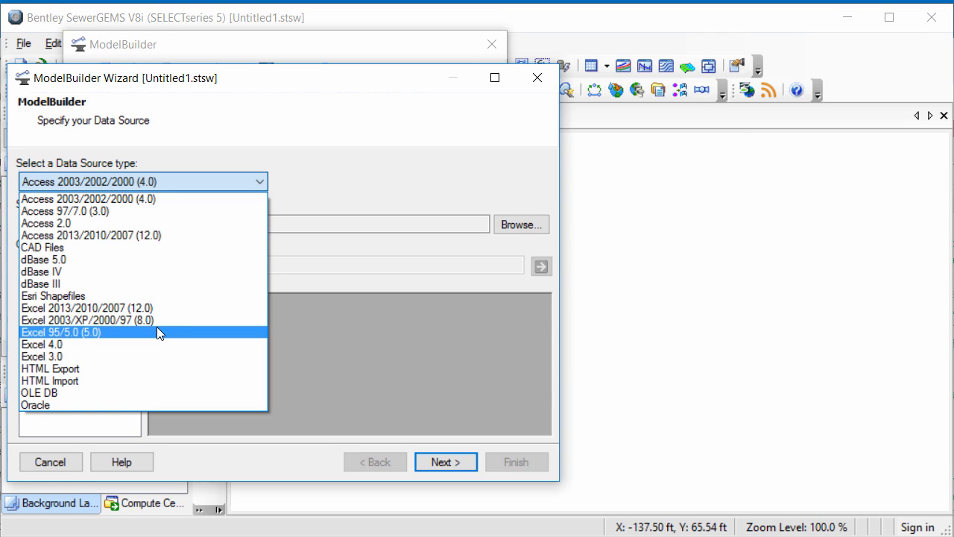
- Set the import's data source type to CAD Files and load sample.dxf from drive D
click(53, 191)
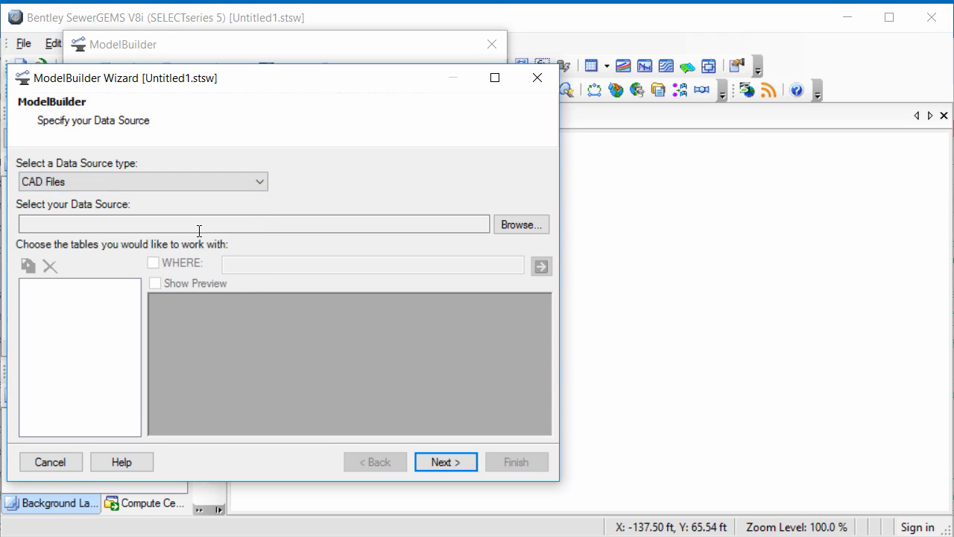
click(519, 225)
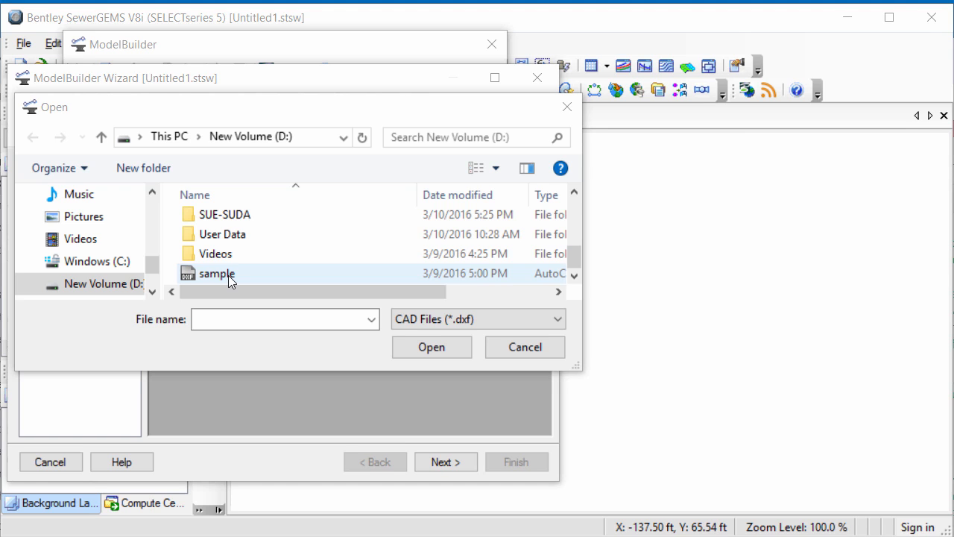
click(228, 275)
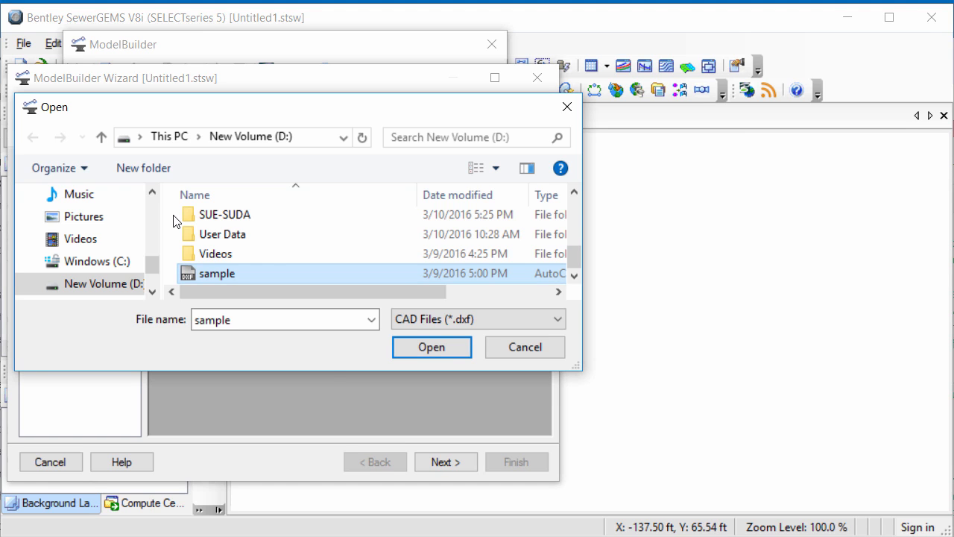
click(423, 351)
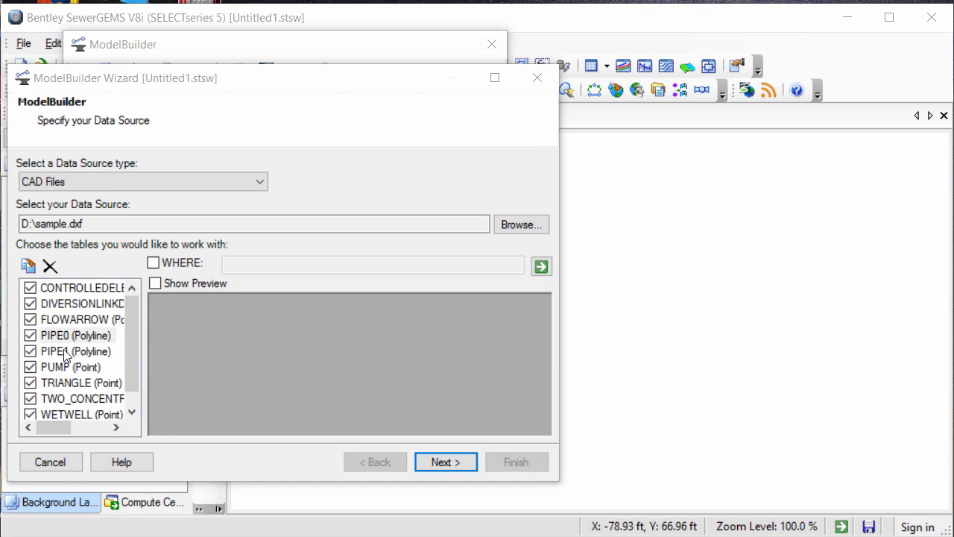
click(85, 351)
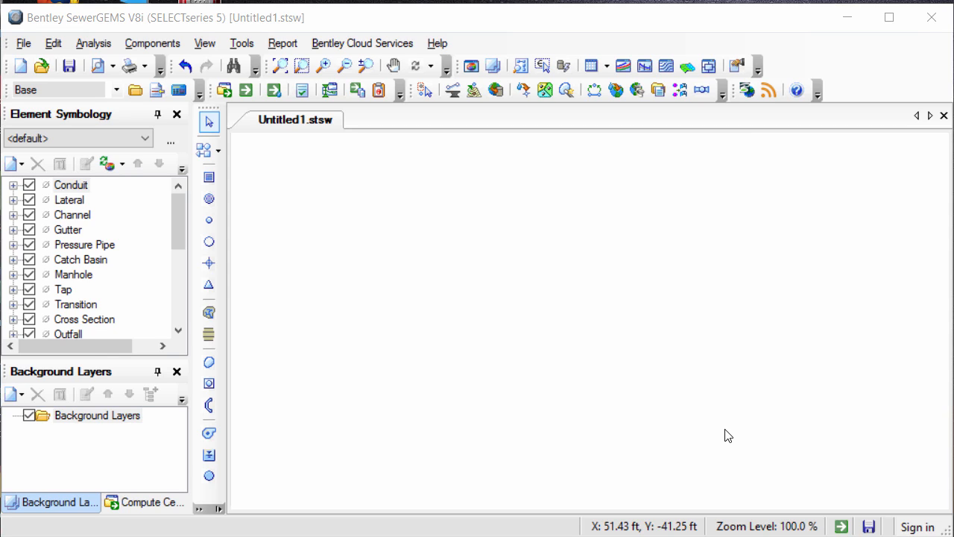
- Open the prototypes list and examine the 450 mm, 600 mm and 1000 mm conduit prototypes and their option for becoming current
click(204, 43)
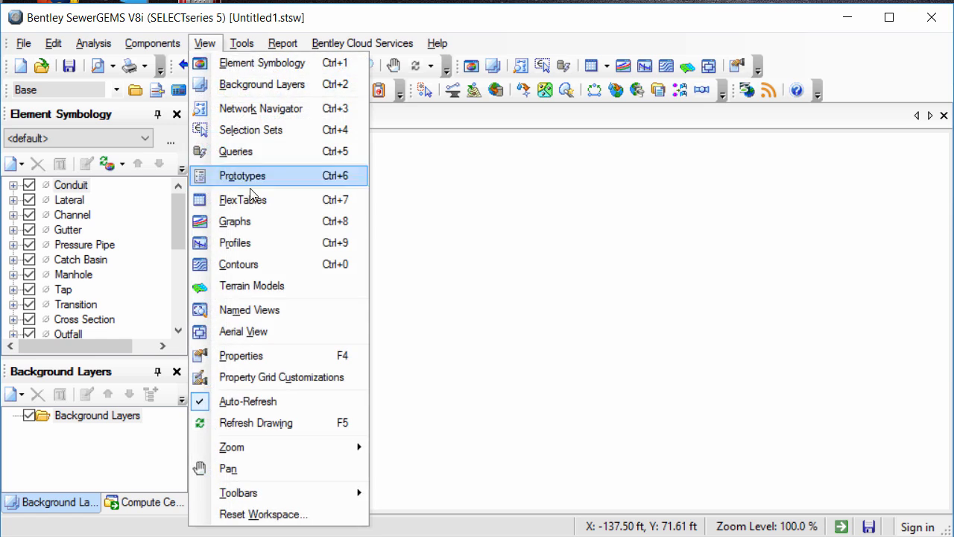
click(270, 181)
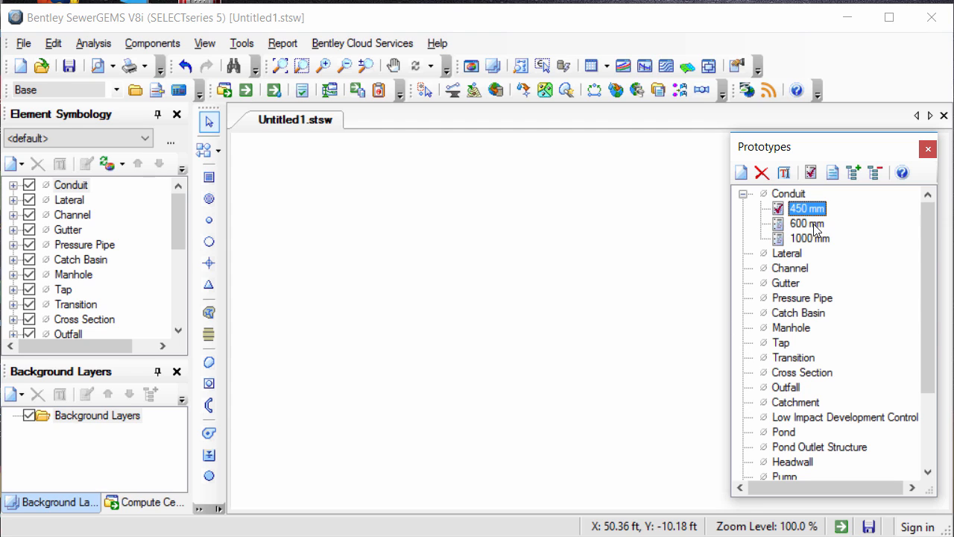
click(813, 224)
key(Down)
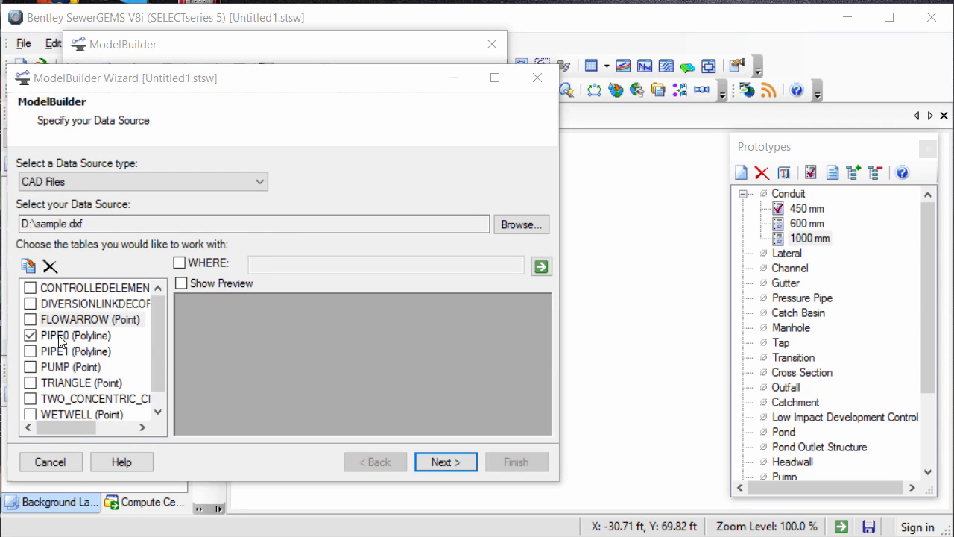
click(64, 337)
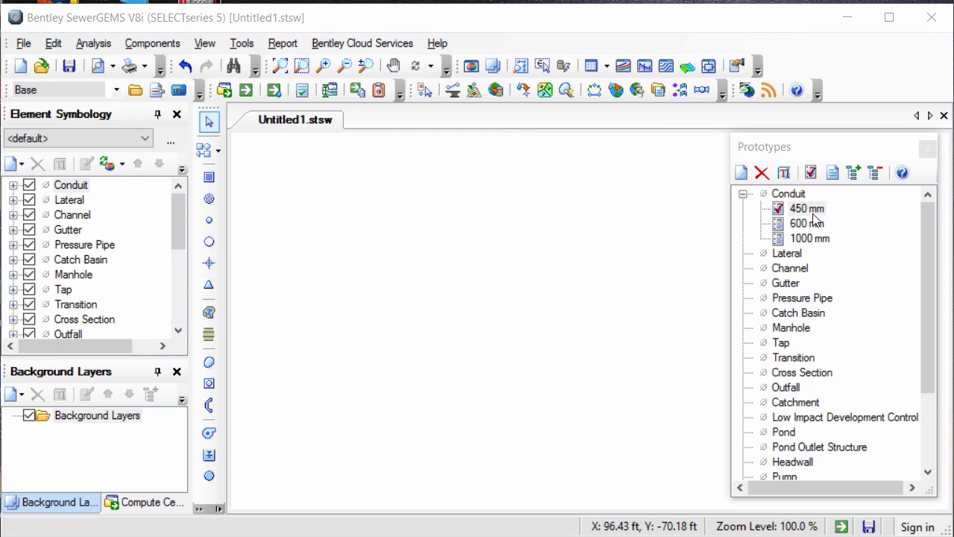
right_click(808, 212)
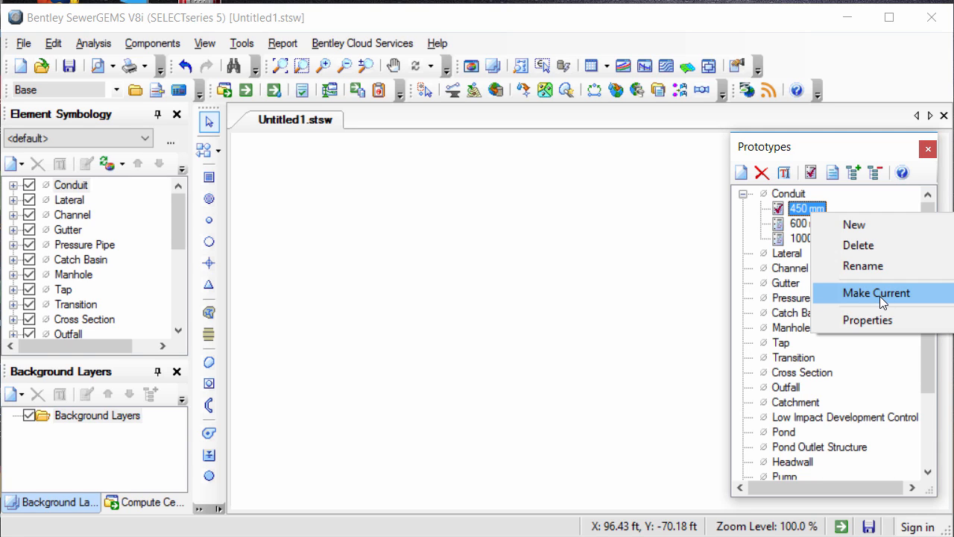
click(804, 224)
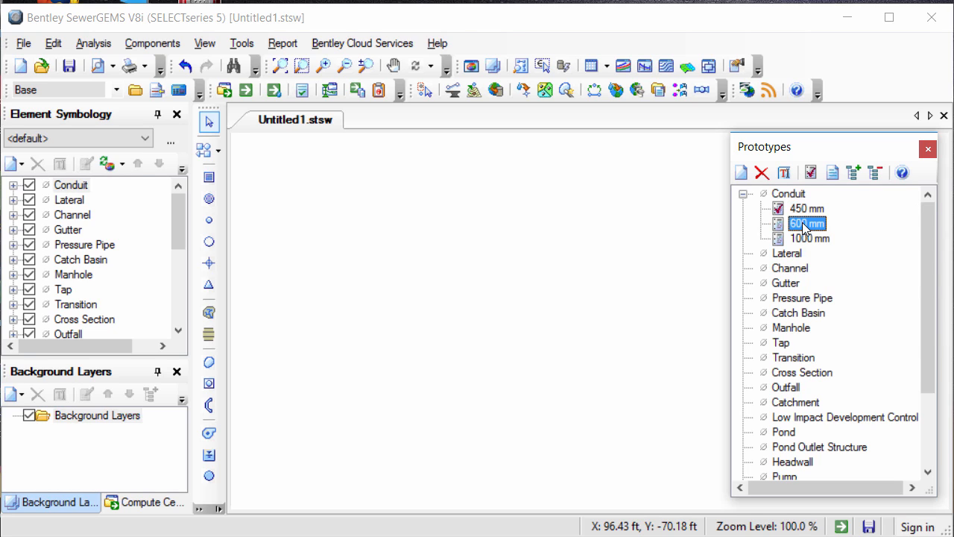
right_click(804, 228)
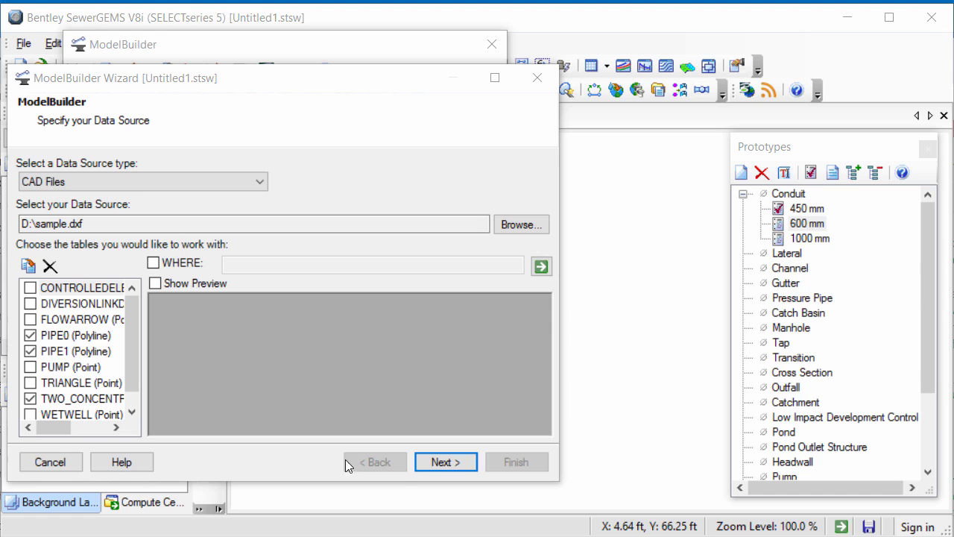
- Continue the import with the PIPE0, PIPE1 and TWO_CONCENTRIC_CIRCLES tables, using Current Scenario and Label as the object-mapping key
click(444, 461)
key(Return)
key(Return)
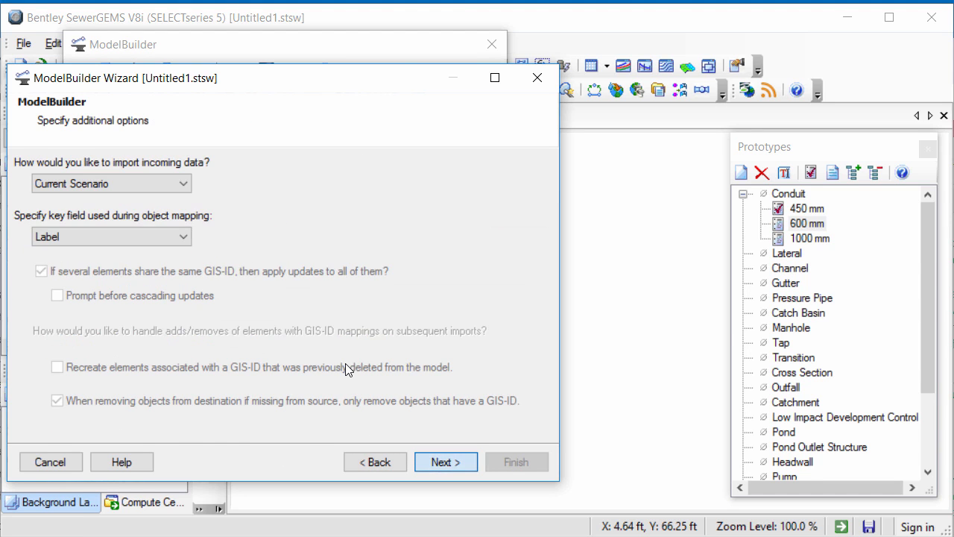
key(Return)
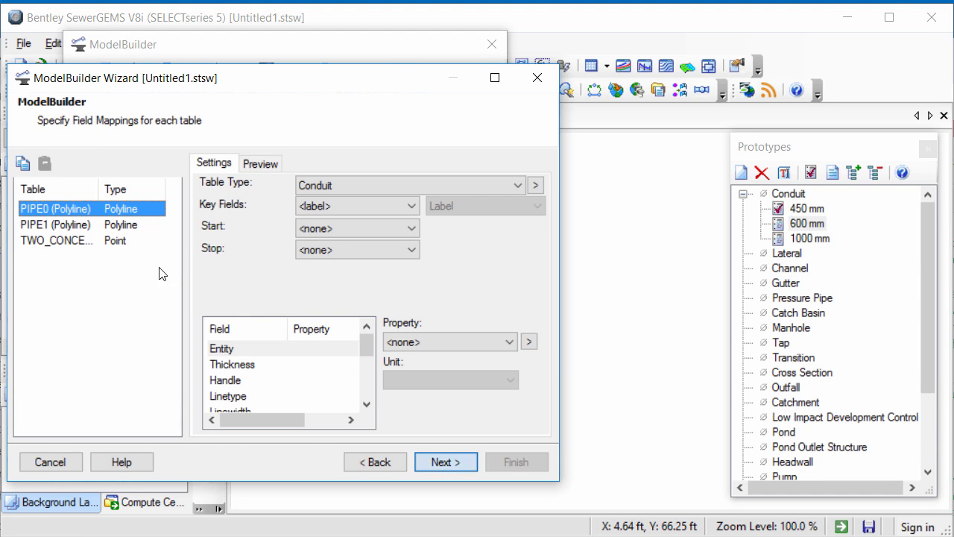
- Map the PIPE0 polyline table to conduits with <label> as its key field and accept the field mappings
click(322, 209)
click(315, 238)
click(441, 462)
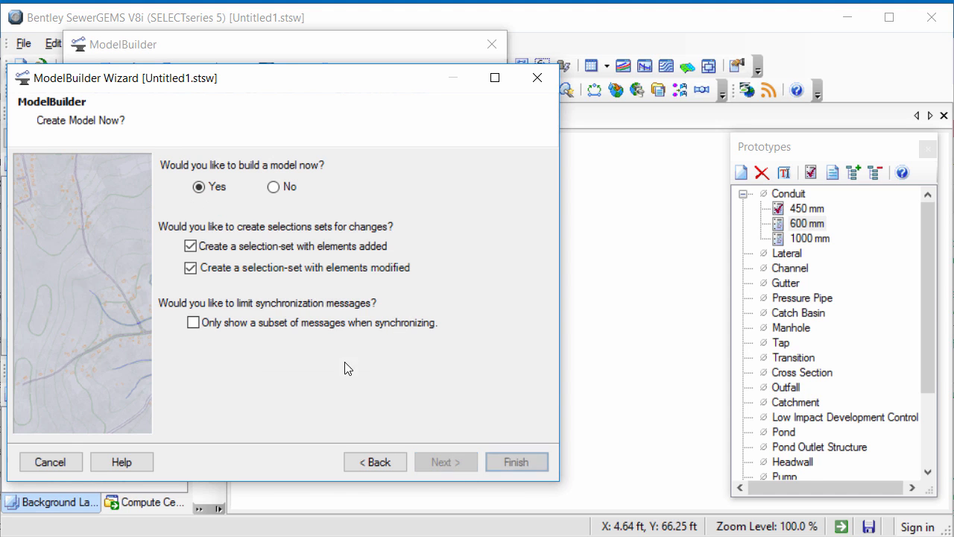
- Build the model now with selection sets for added and modified elements, and synchronize the drawing with the database
click(505, 468)
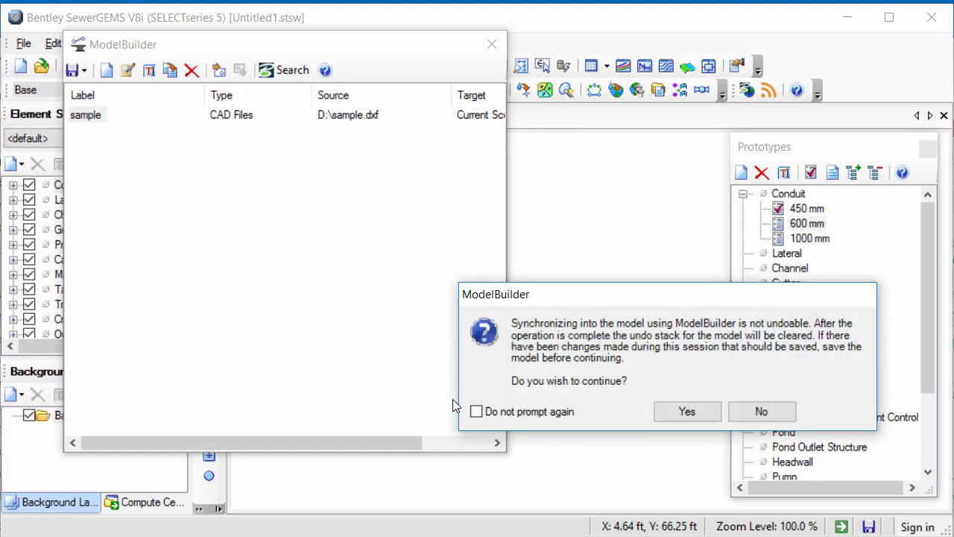
click(664, 415)
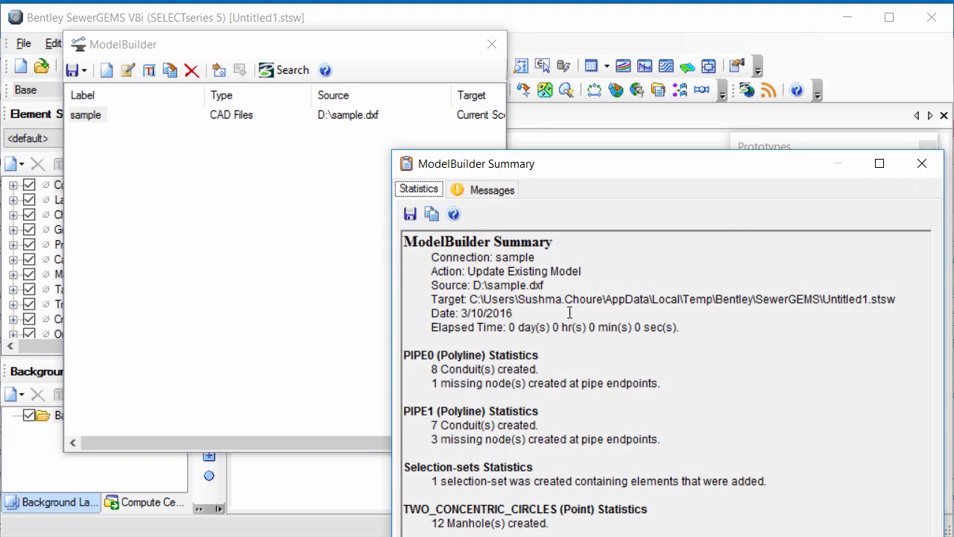
click(922, 163)
click(491, 43)
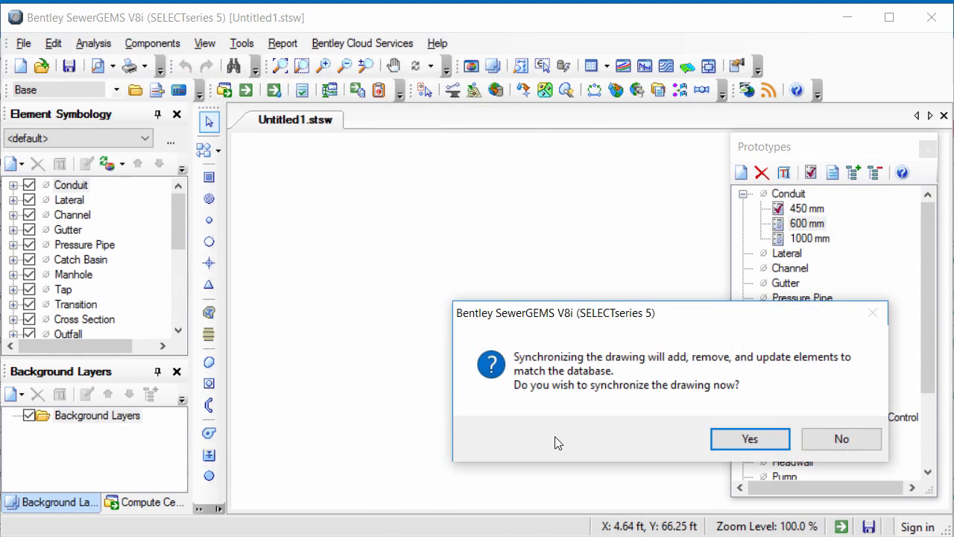
click(730, 439)
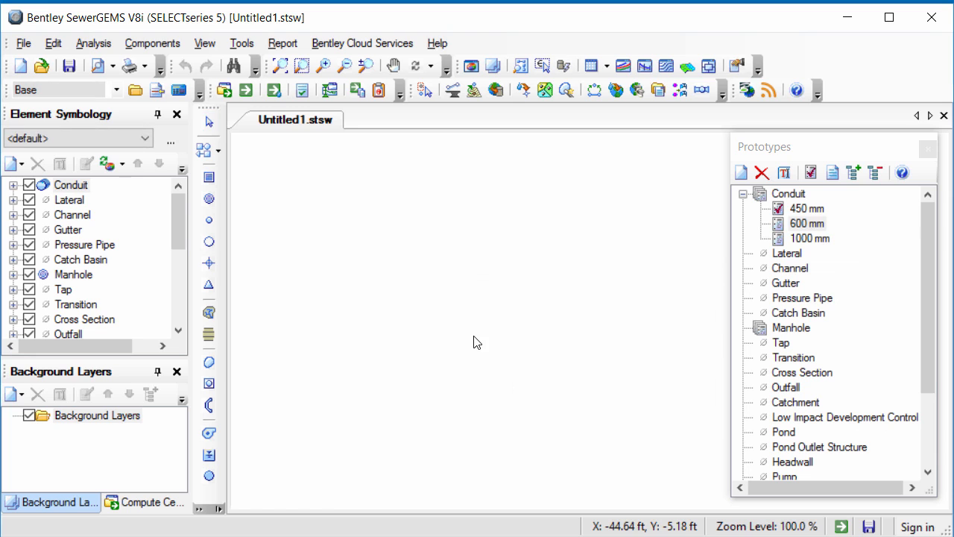
click(282, 66)
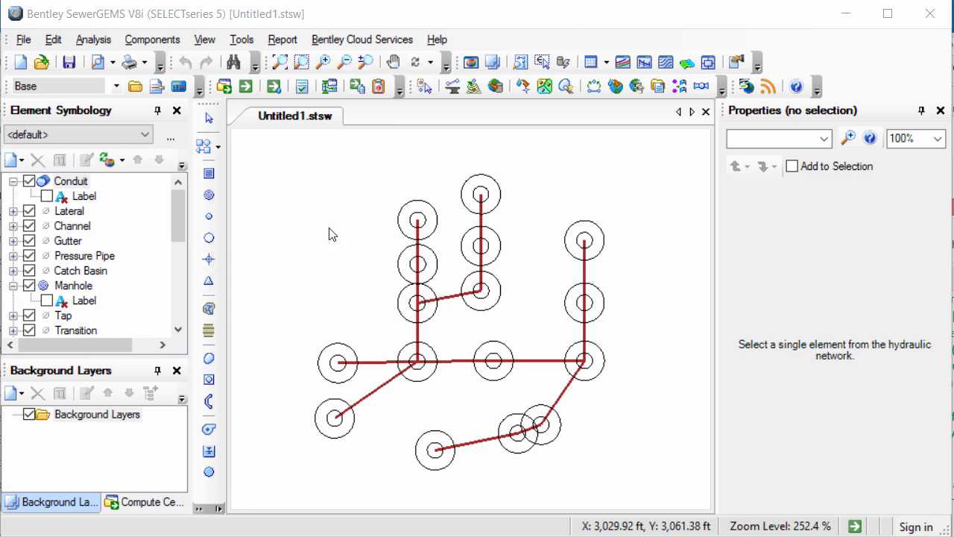
- Begin adding a new background layer file and examine the supported background file types
click(208, 40)
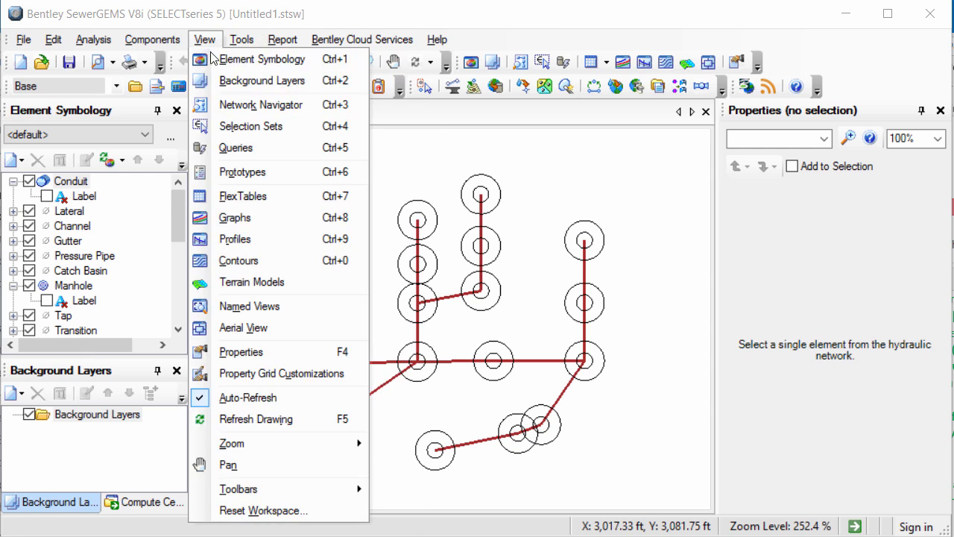
click(266, 88)
click(13, 393)
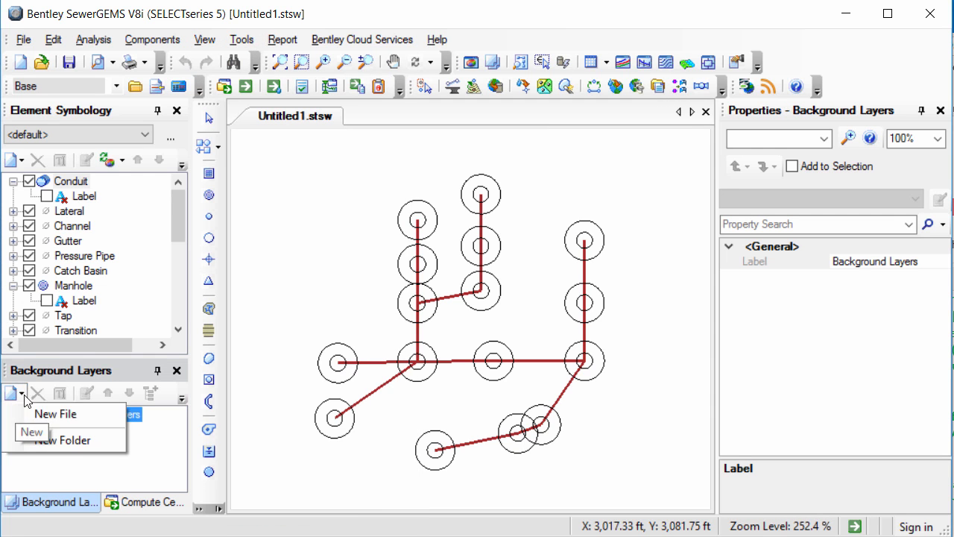
click(56, 414)
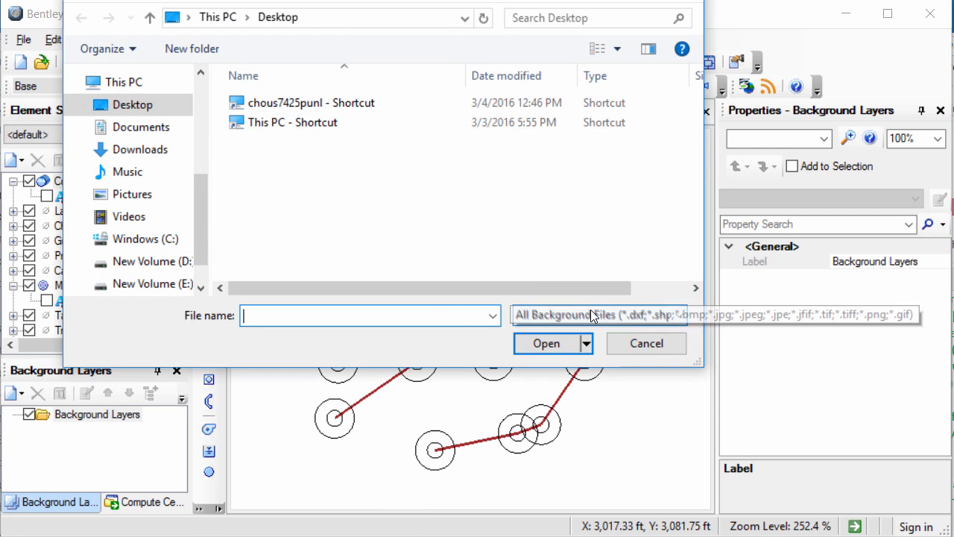
click(596, 316)
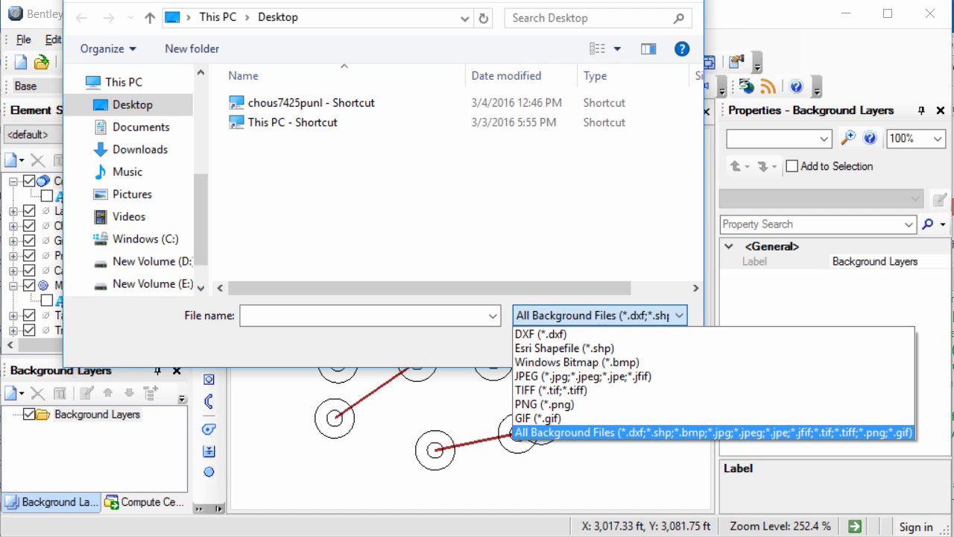
key(Return)
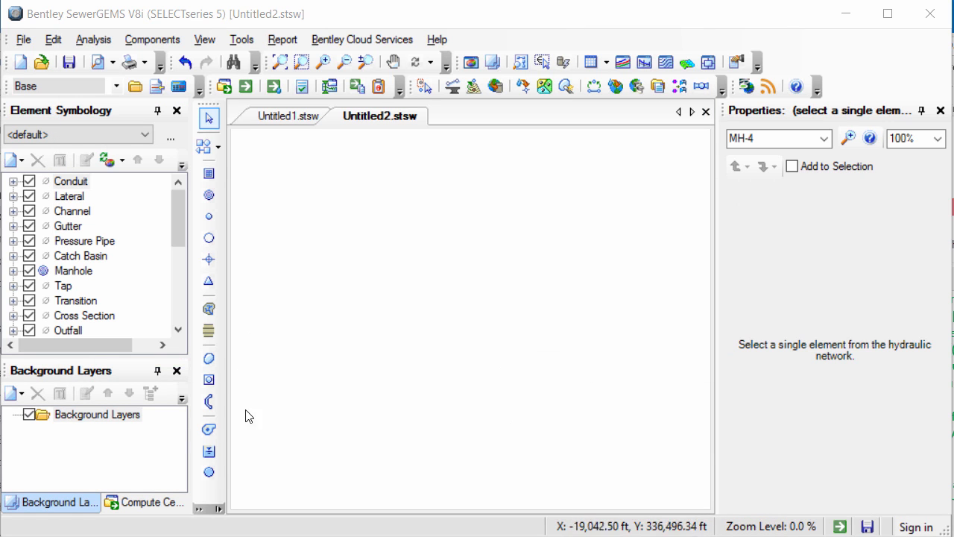
- Add the IrHayain+Habalut DXF file as a background layer with unit ft, Filled Diamond symbol and size 1
click(22, 394)
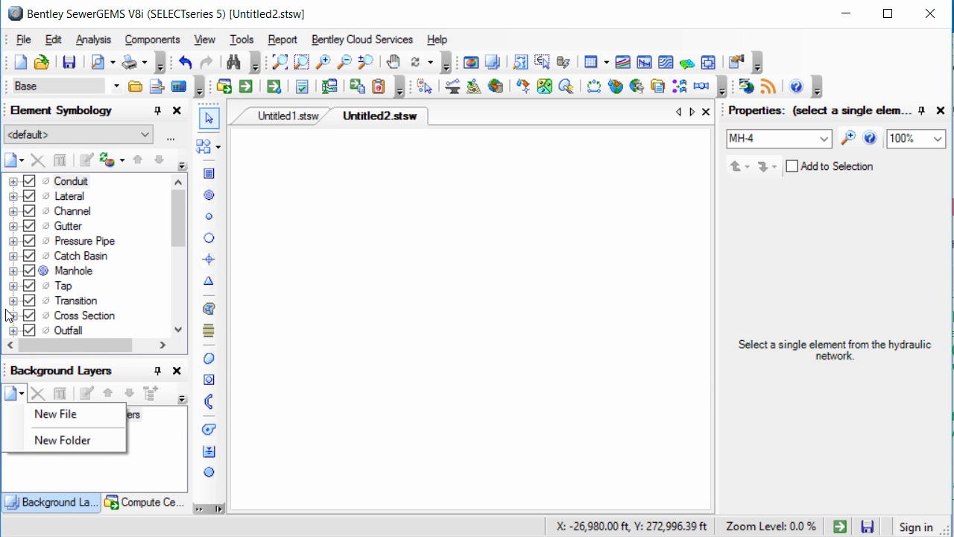
click(55, 414)
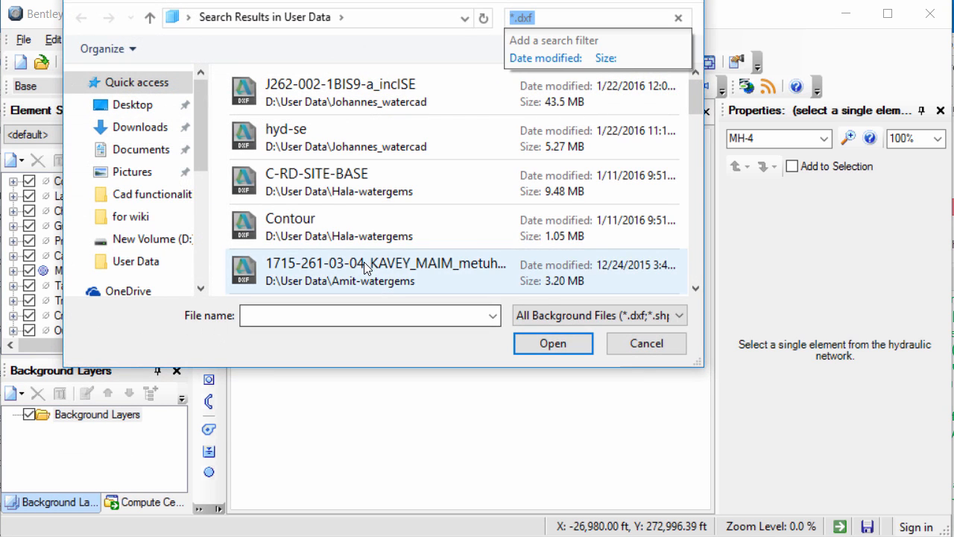
click(364, 262)
scroll(373, 216, down, 2)
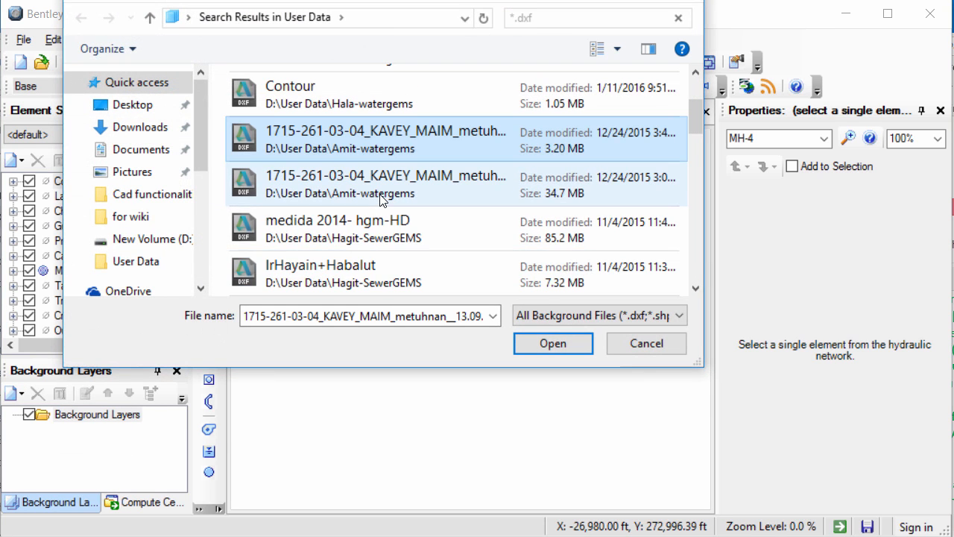
click(339, 282)
click(573, 344)
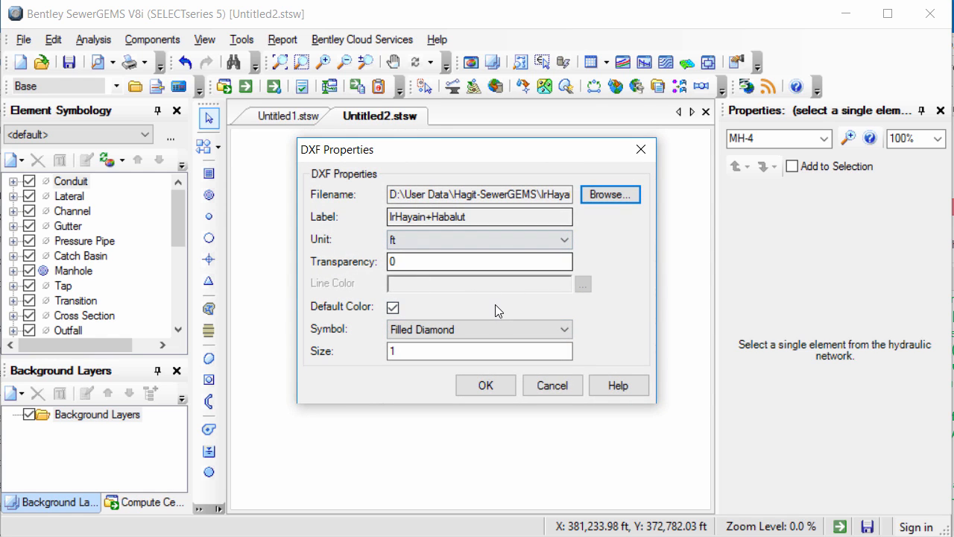
click(485, 386)
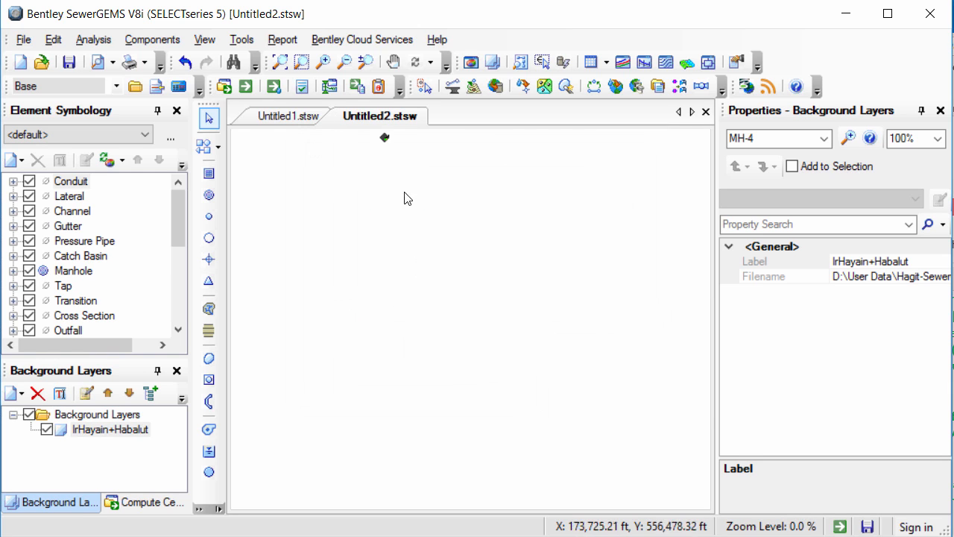
- Lay out two connected conduits between three manholes alongside the western road of the IrHayain+Habalut background and finish the layout
drag(391, 172, 378, 289)
scroll(377, 285, up, 2)
scroll(377, 257, up, 5)
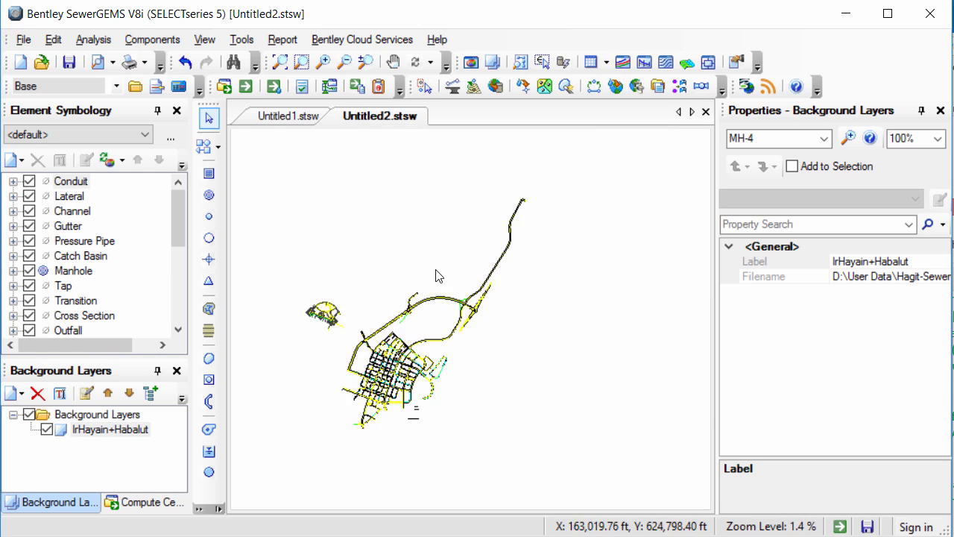
drag(304, 302, 388, 217)
scroll(465, 259, up, 2)
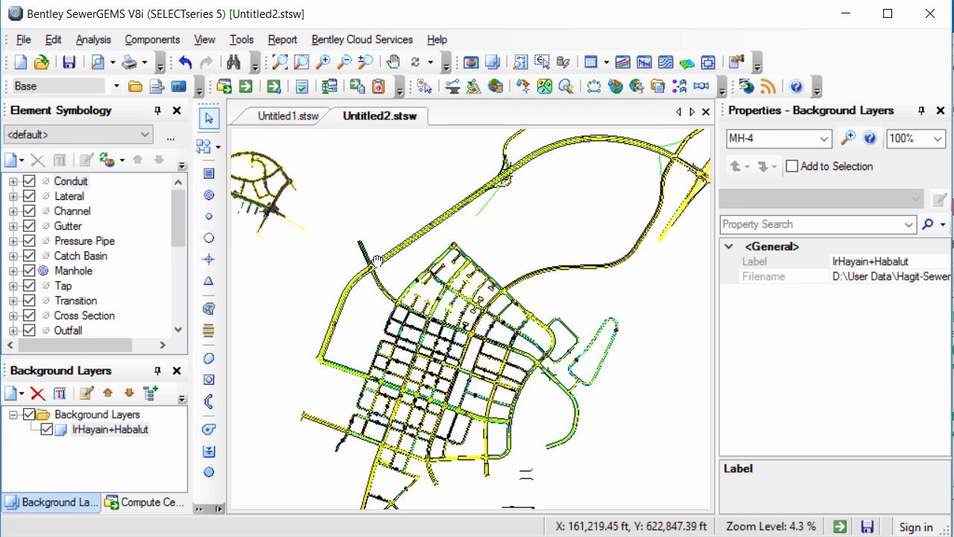
click(212, 147)
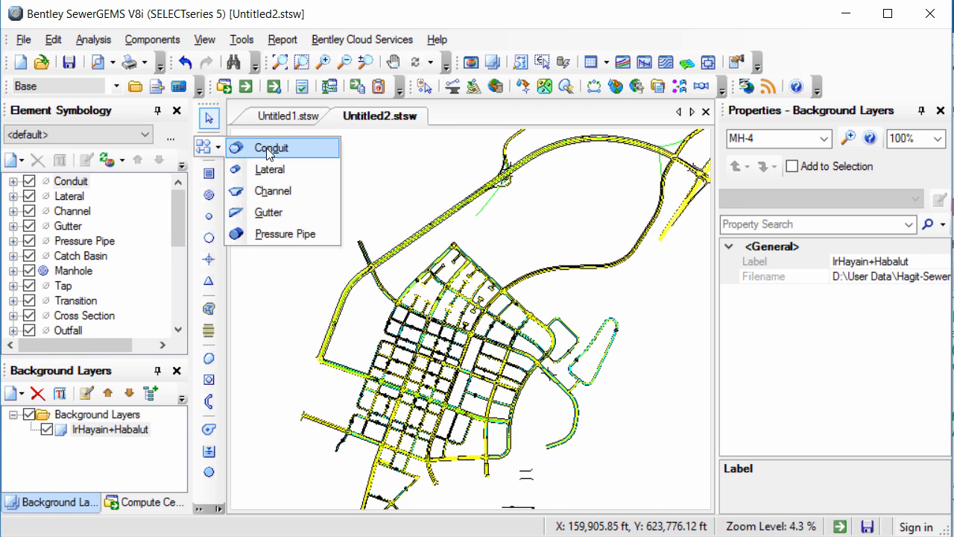
click(267, 147)
scroll(318, 371, up, 2)
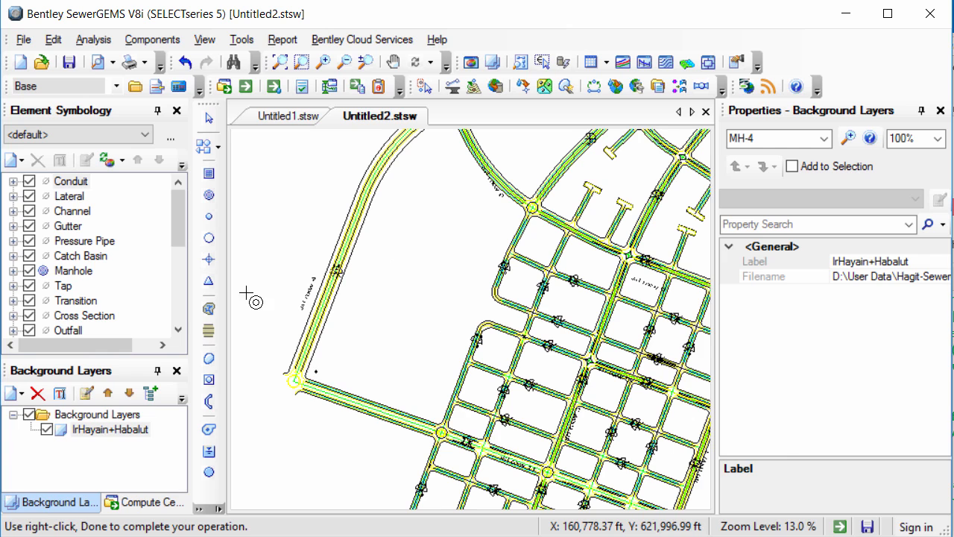
click(316, 371)
click(362, 266)
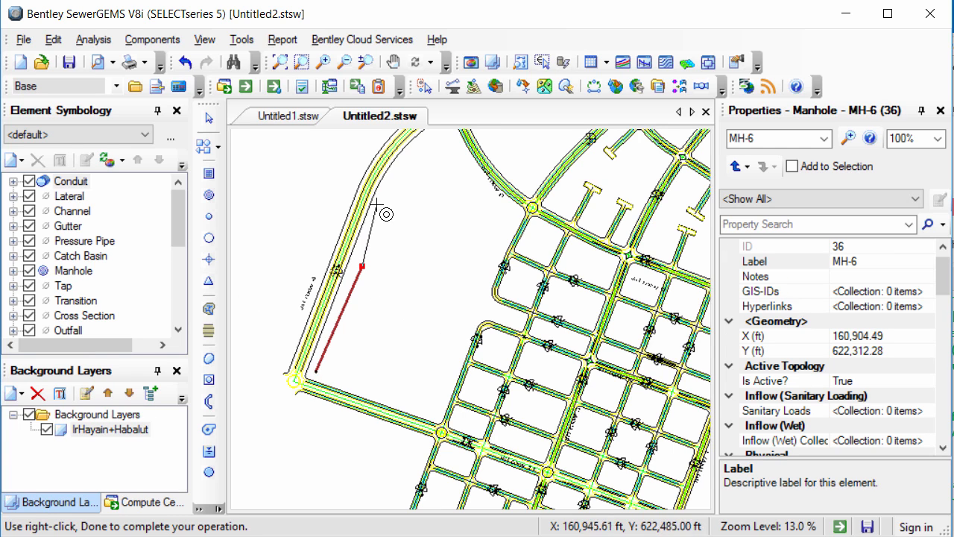
click(405, 167)
right_click(325, 135)
key(Return)
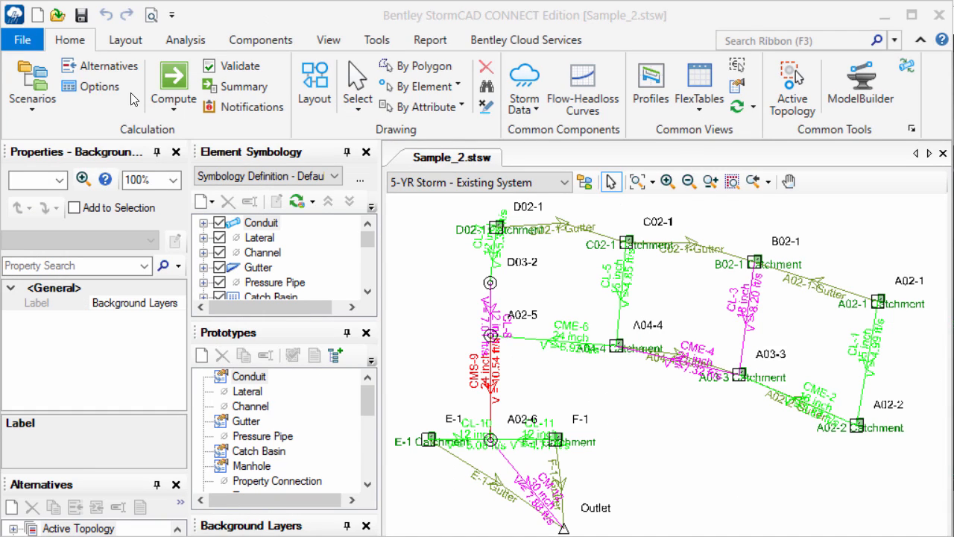
- Switch to StormCAD and export the Sample_2 model to a DXF file named fdsgds on the Desktop
click(24, 39)
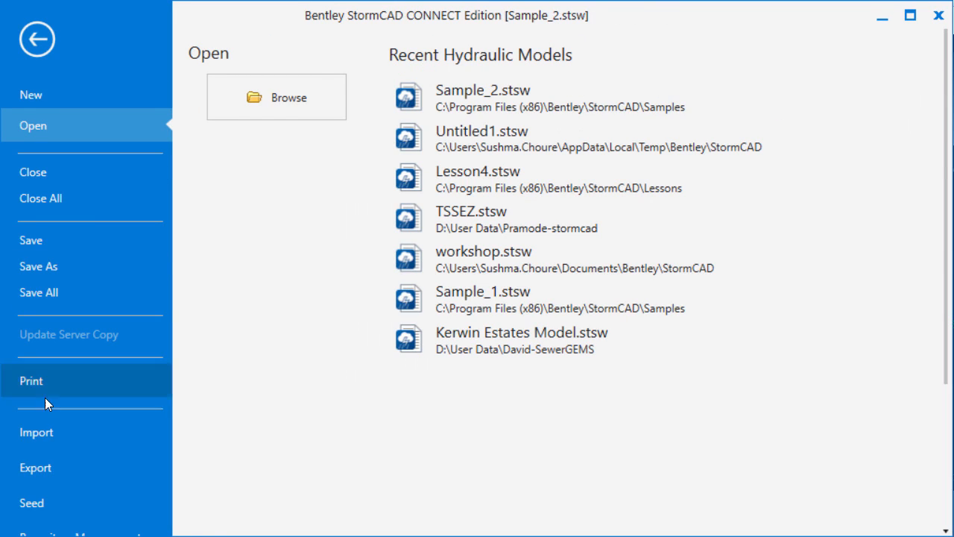
click(97, 456)
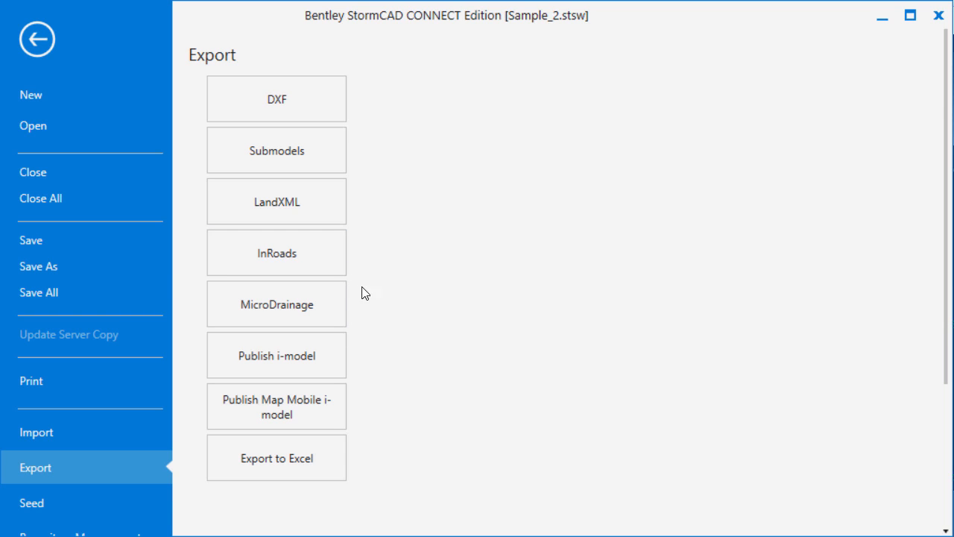
click(255, 91)
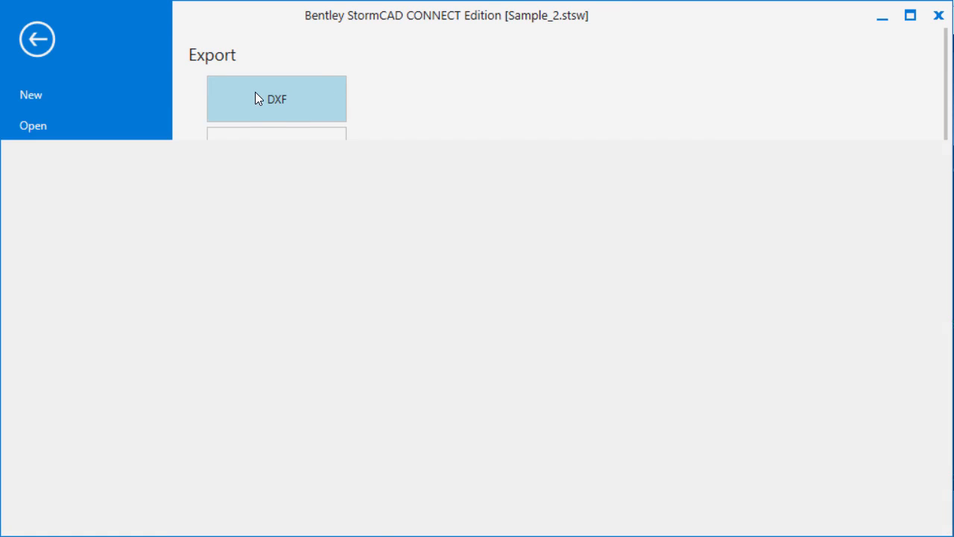
text(fdsgds)
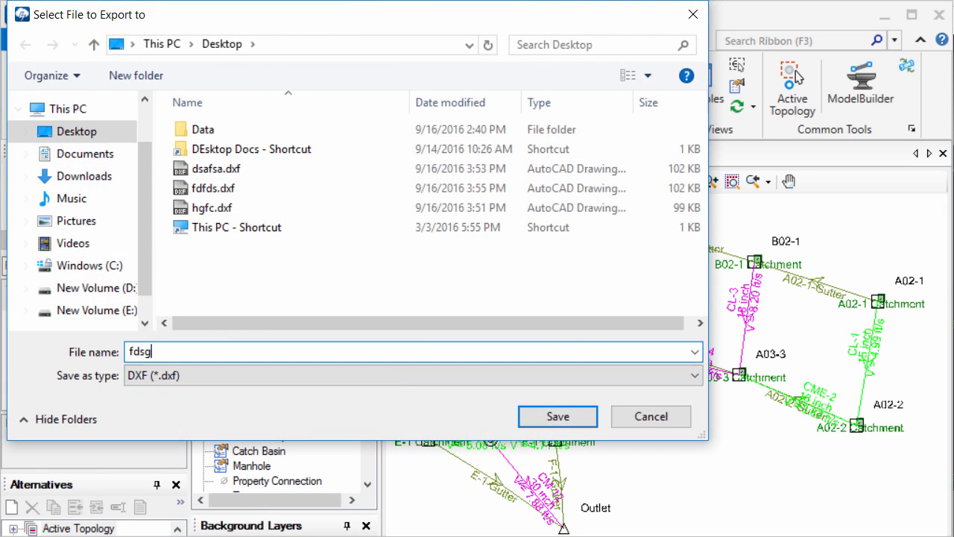
click(557, 417)
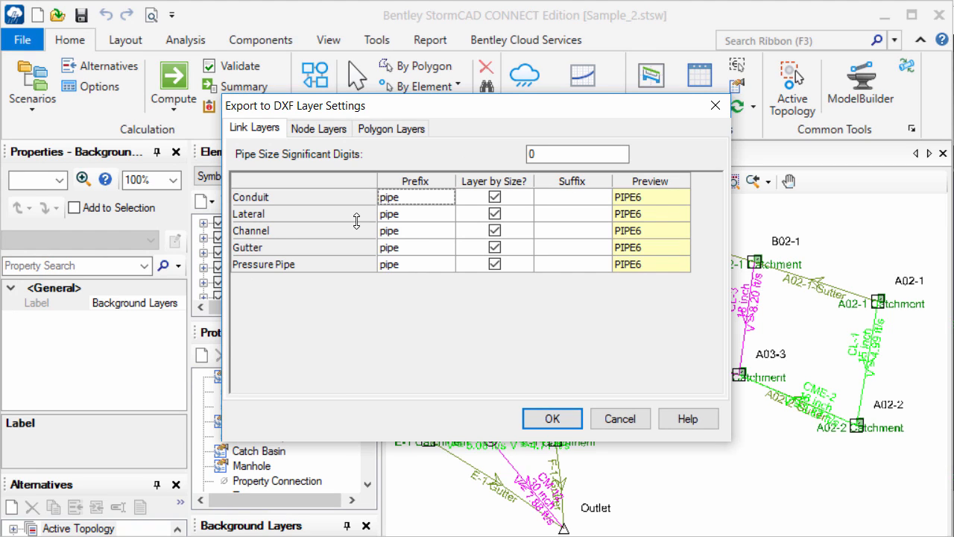
- Accept the DXF link layer settings with prefix pipe and layers by size, and view the hgfc.dxf drawing in AutoCAD
click(422, 231)
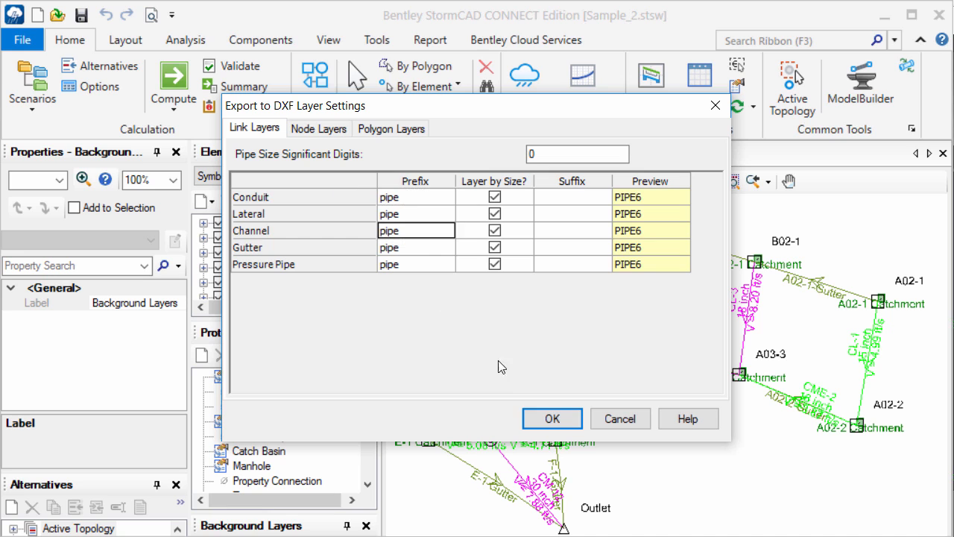
click(551, 418)
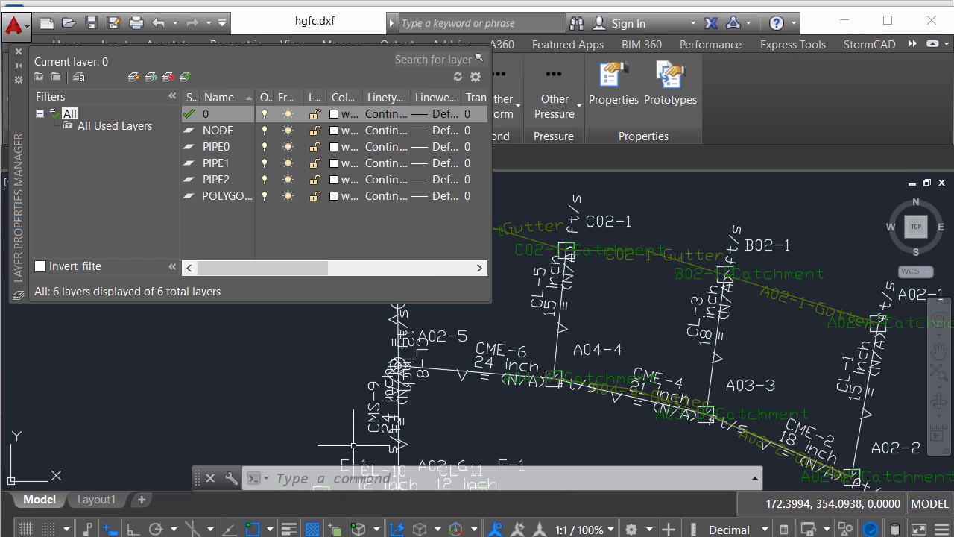
mouse_move(615, 338)
mouse_down()
mouse_move(545, 328)
mouse_move(614, 364)
mouse_up()
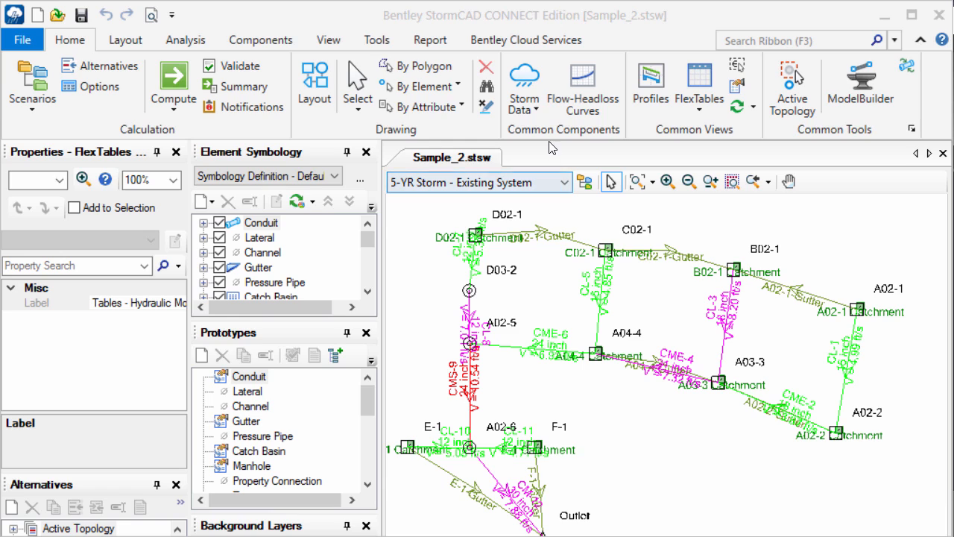
- Back in StormCAD, export the A02-1 to Outlet profile to the Desktop as DXF file gfdgf, and view profile.dxf in AutoCAD
click(641, 100)
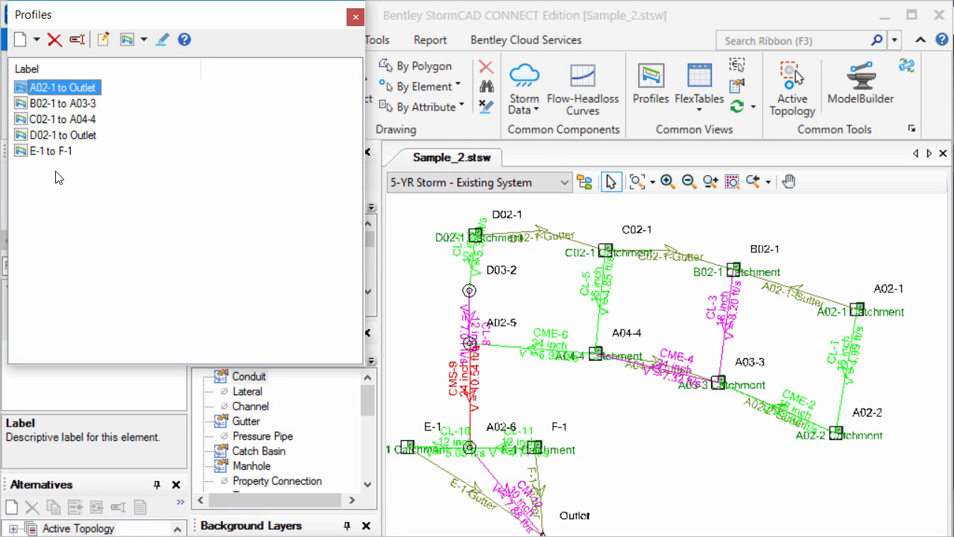
double_click(41, 87)
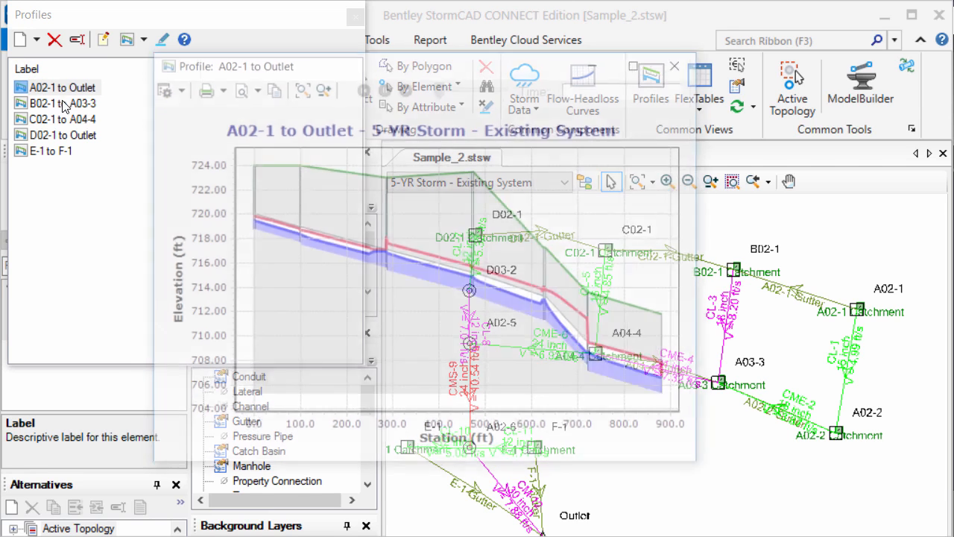
click(176, 89)
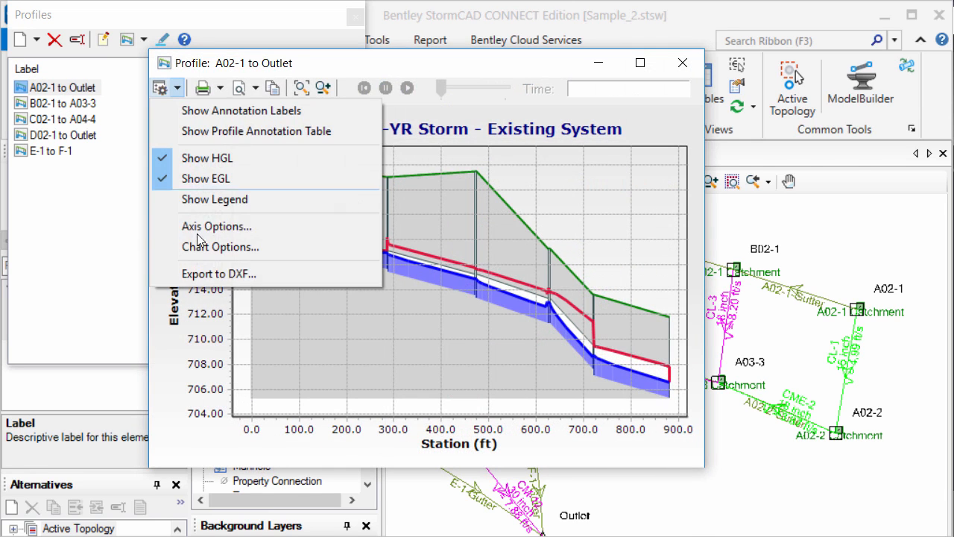
click(238, 276)
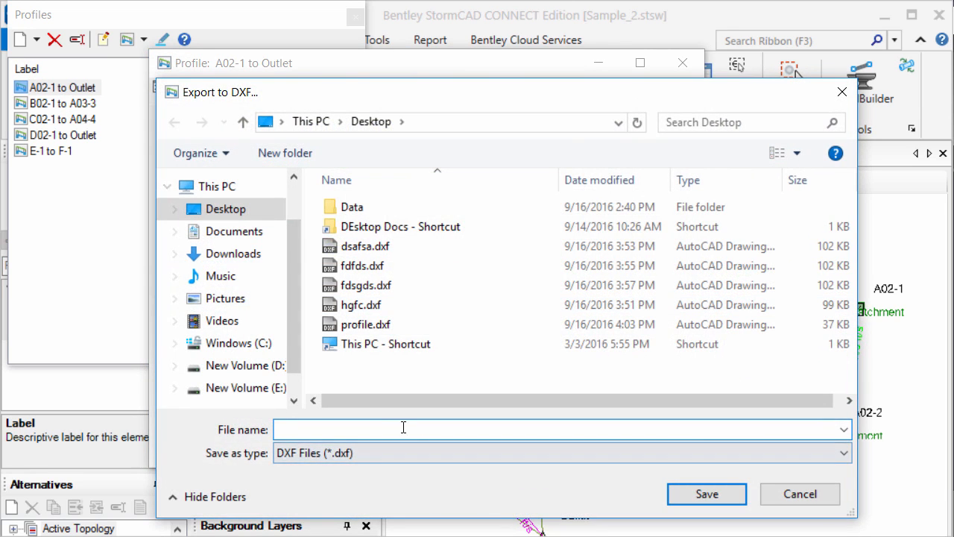
text(gfdgf)
click(703, 496)
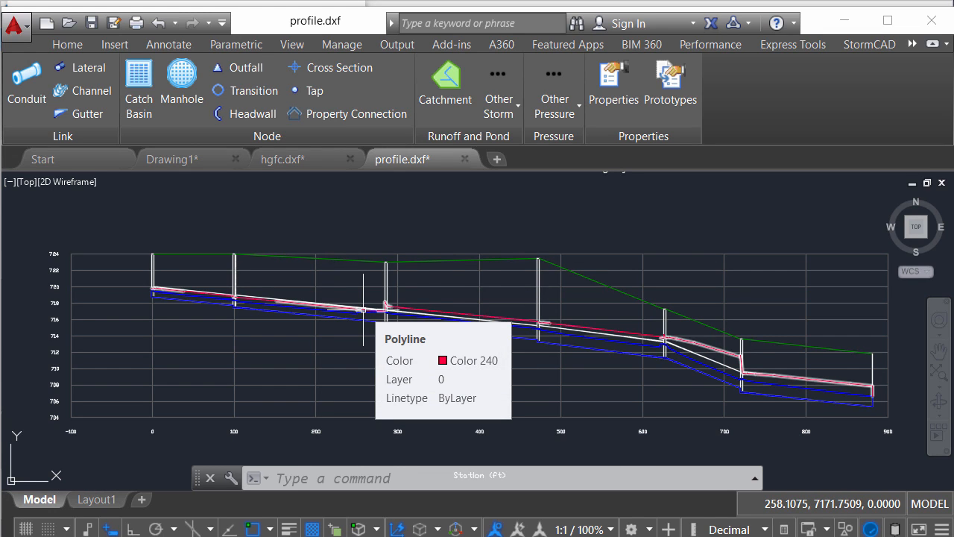
mouse_move(363, 309)
mouse_down()
mouse_move(283, 311)
mouse_move(352, 293)
mouse_up()
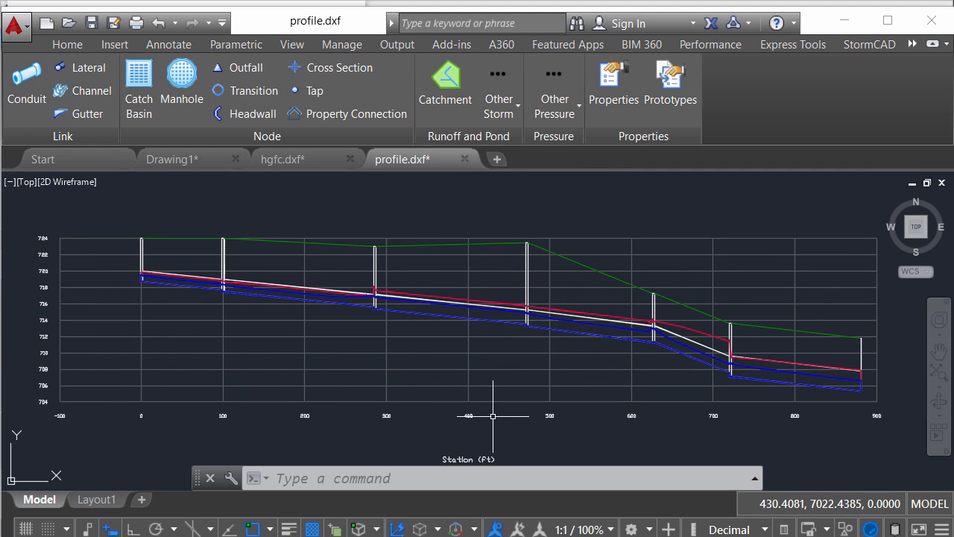